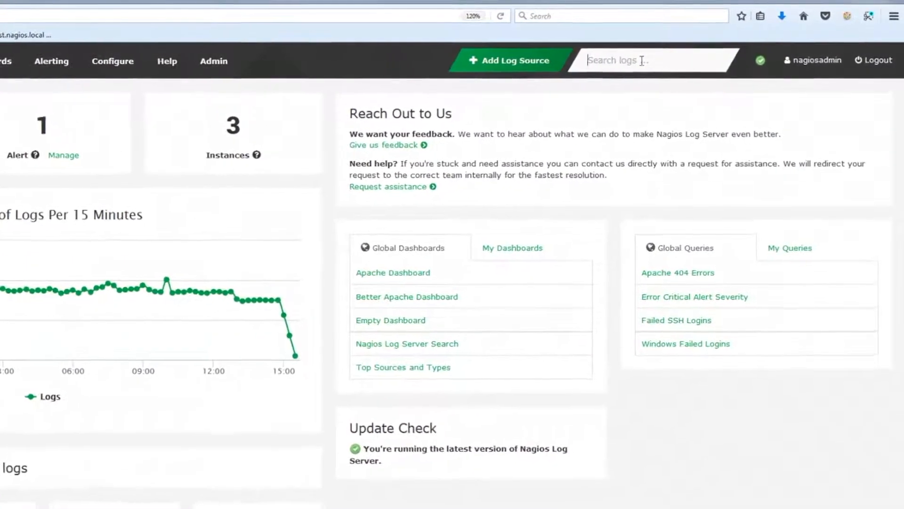
# Step: Search the logs for rdp
pyautogui.click(633, 61)
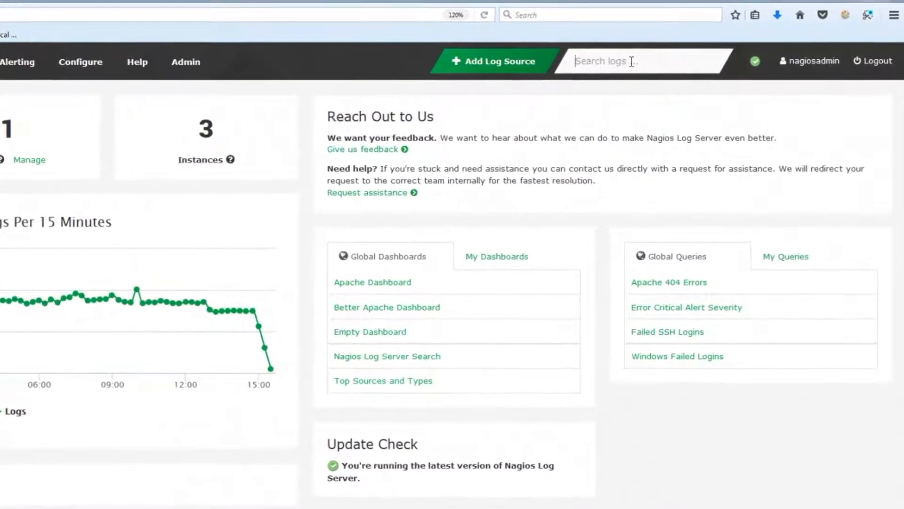
pyautogui.write('rdp')
pyautogui.press('Return')
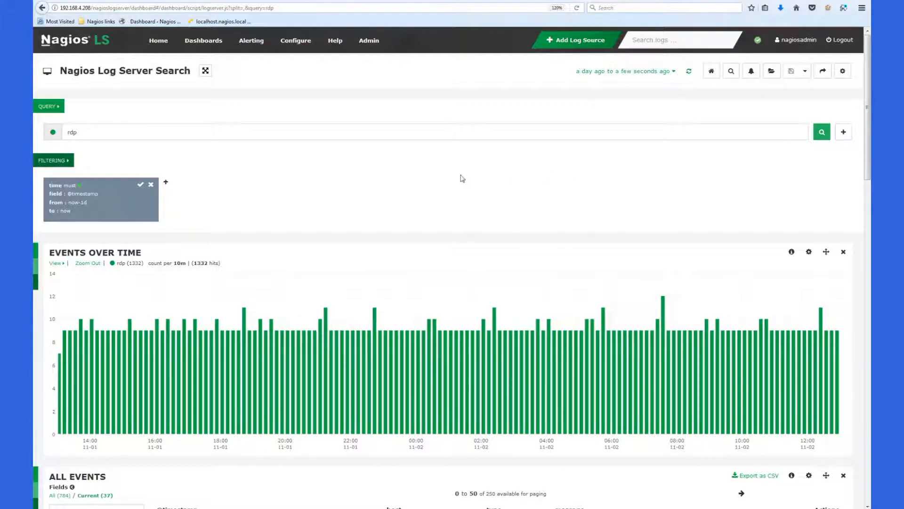
# Step: Review the rdp query, its filtering section and the preset time-range options
pyautogui.doubleClick(71, 132)
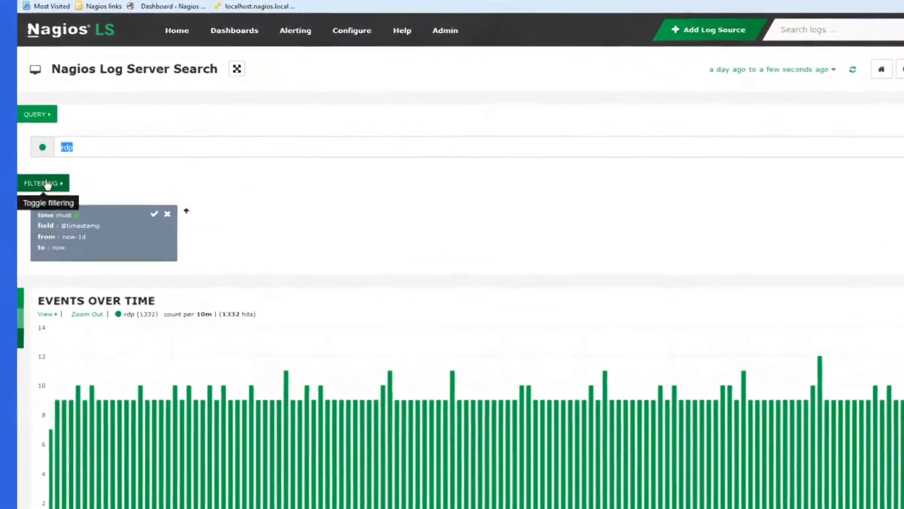
pyautogui.click(54, 177)
pyautogui.click(54, 177)
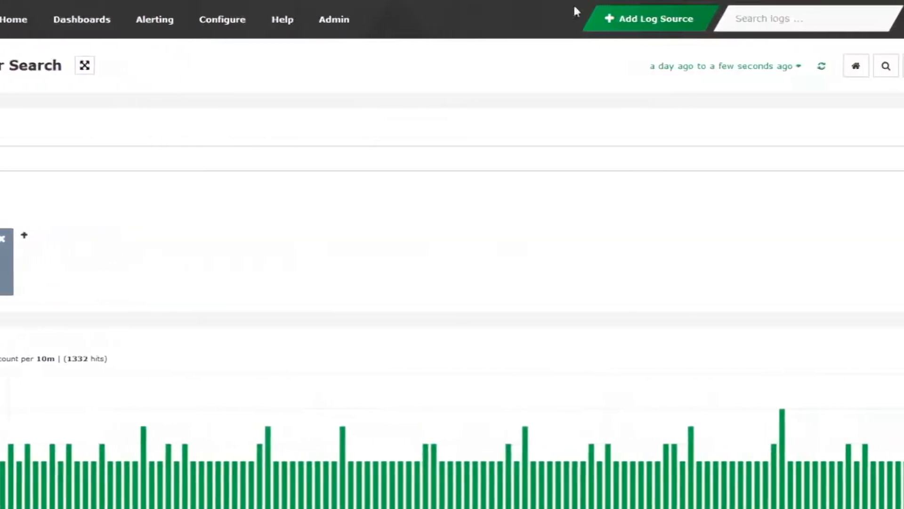
pyautogui.click(652, 70)
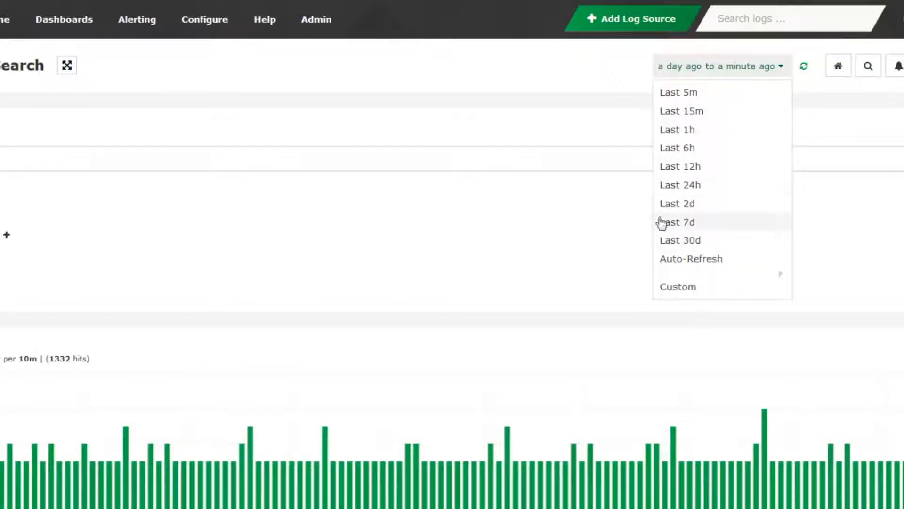
pyautogui.click(553, 206)
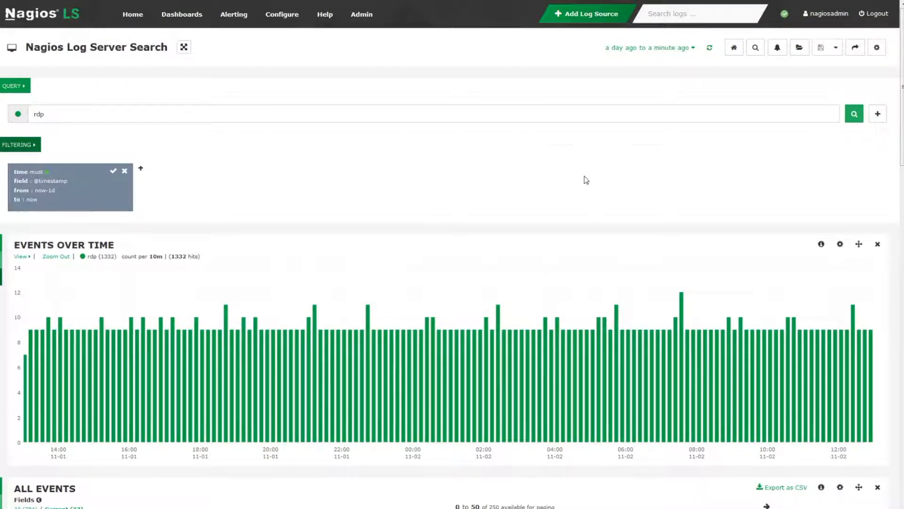
# Step: Look through the events that match the rdp query in the event list
pyautogui.scroll(-5, 586, 179)
pyautogui.scroll(-3, 585, 179)
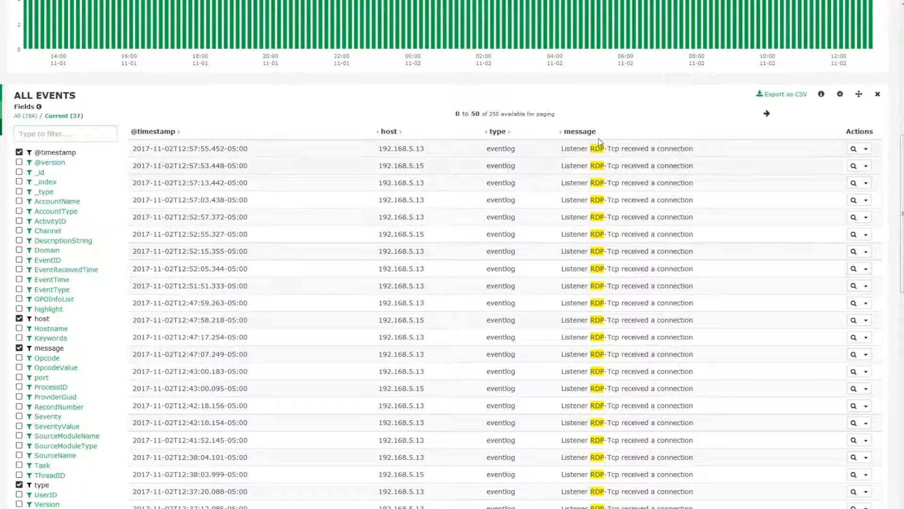
pyautogui.scroll(8, 602, 138)
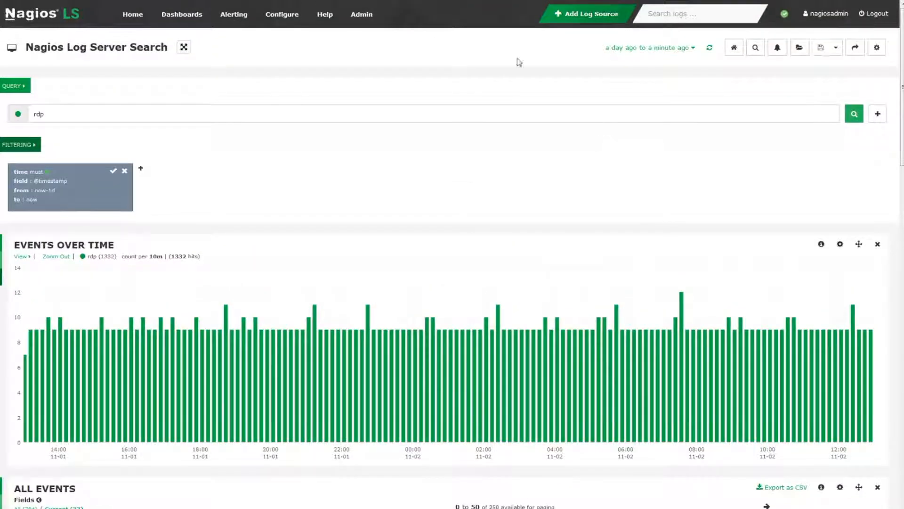
# Step: Replace the query with connection, run it and look through the matching events
pyautogui.moveTo(185, 115); pyautogui.dragTo(9, 119)
pyautogui.write('connection')
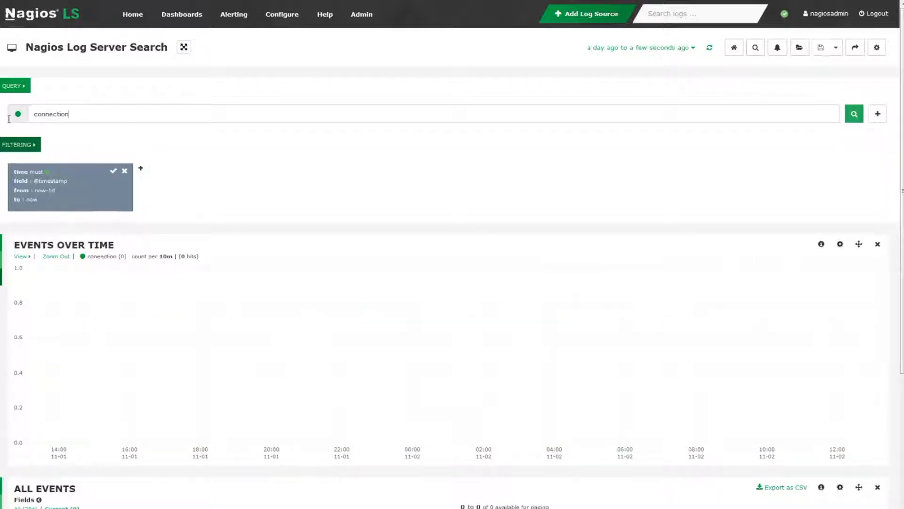
pyautogui.press('Return')
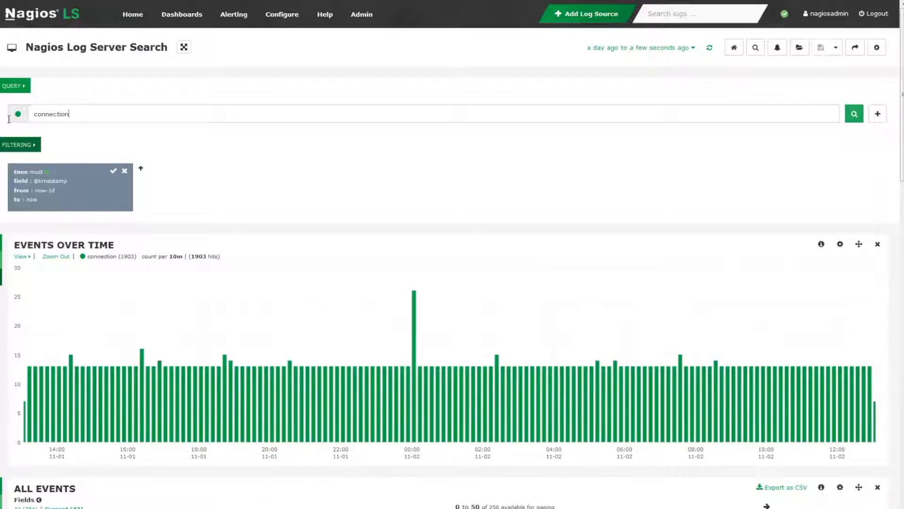
pyautogui.scroll(-5, 244, 289)
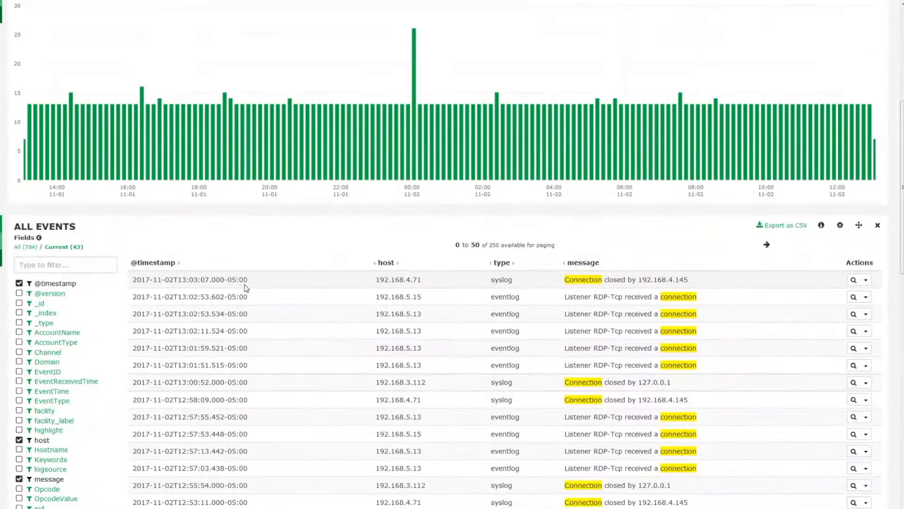
pyautogui.scroll(5, 244, 288)
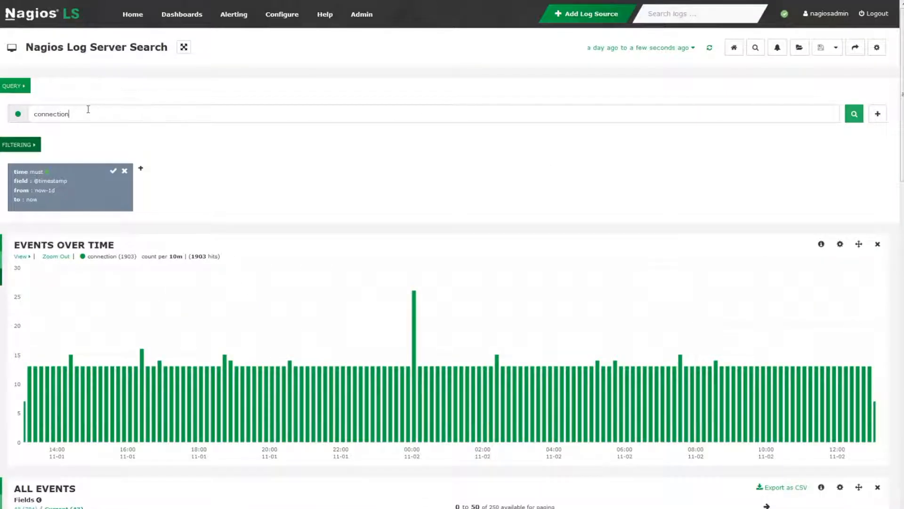
# Step: Broaden the query to the wildcard search *connect*, run it and look through the matching events
pyautogui.press('BackSpace')
pyautogui.press('BackSpace')
pyautogui.press('BackSpace')
pyautogui.write('*')
pyautogui.press('Home')
pyautogui.write('*')
pyautogui.press('Return')
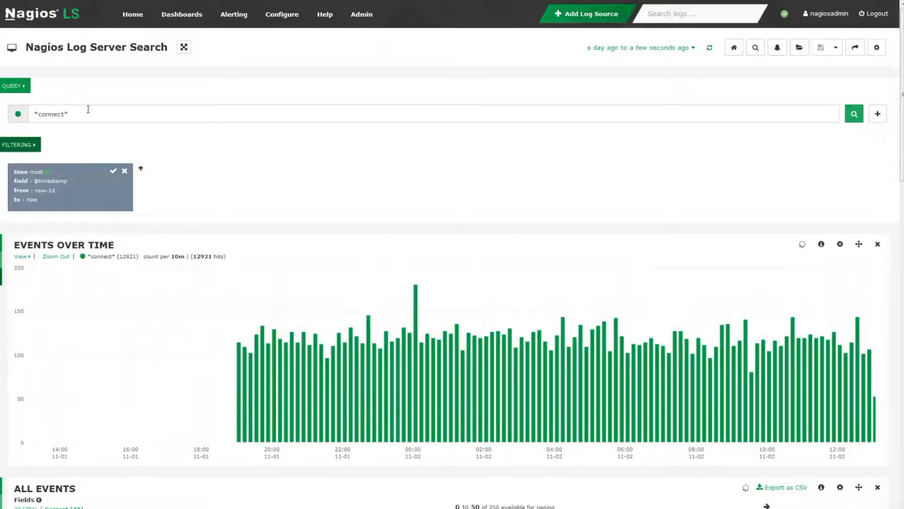
pyautogui.scroll(-5, 348, 244)
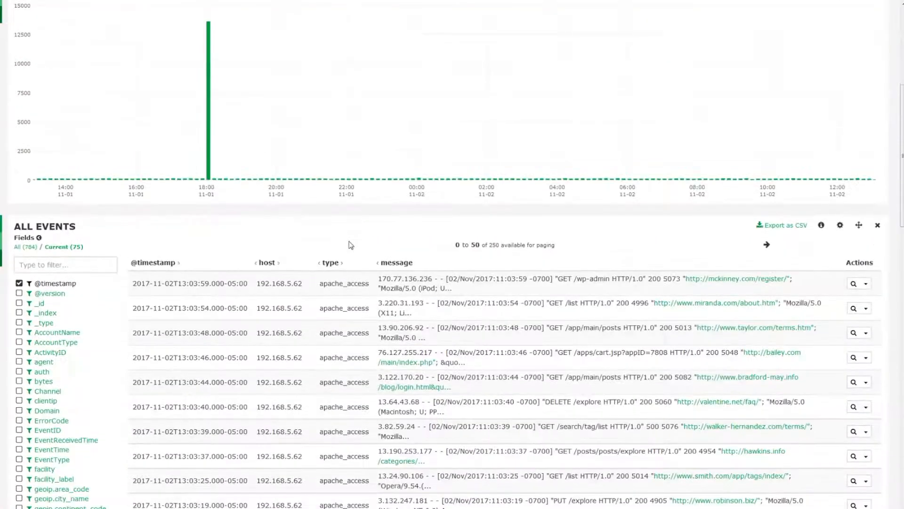
pyautogui.scroll(-3, 349, 244)
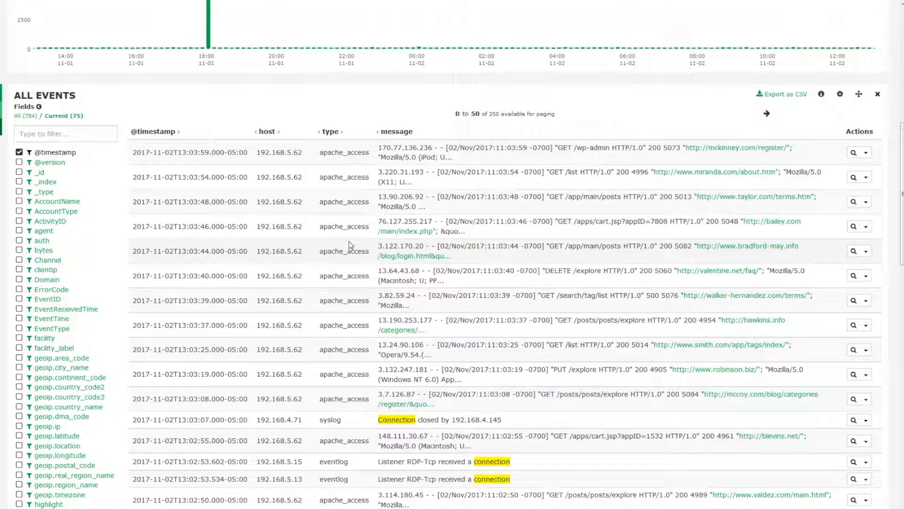
pyautogui.scroll(8, 573, 96)
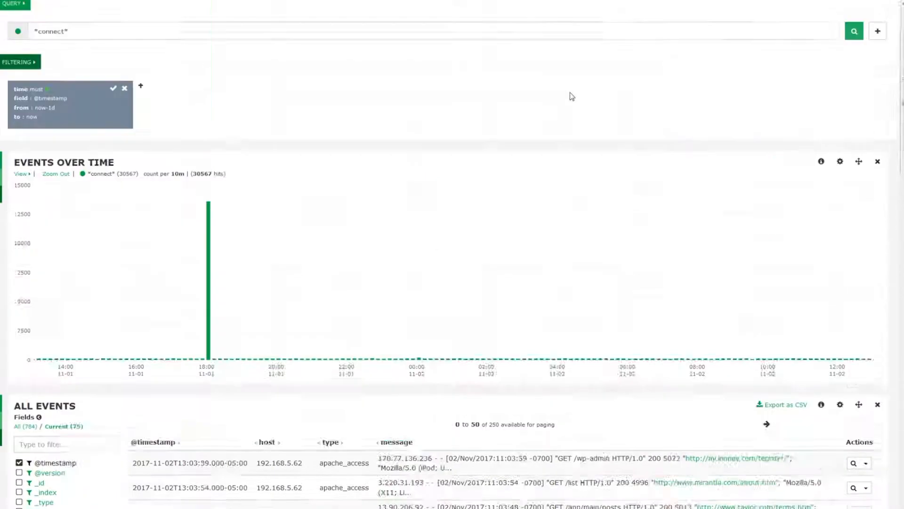
# Step: Replace the wildcard query with rdp connection and run it
pyautogui.tripleClick(95, 115)
pyautogui.write('r')
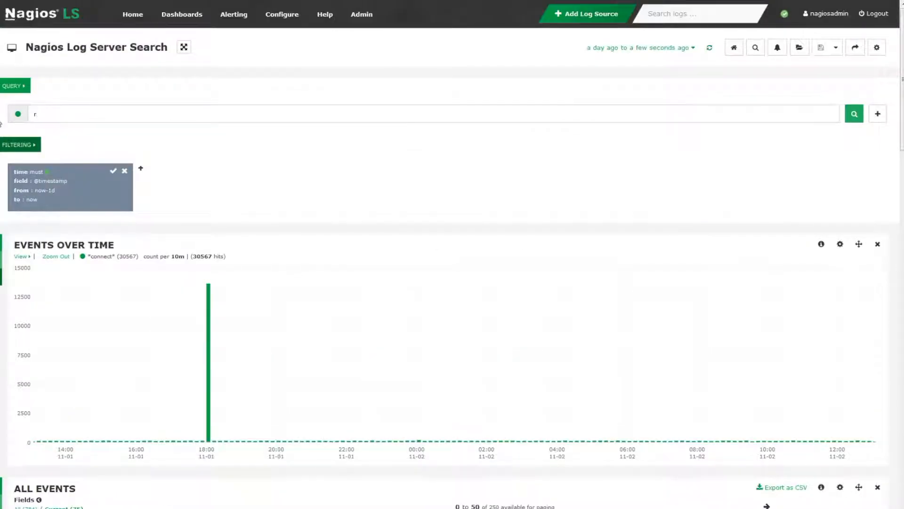
pyautogui.write('dp connection')
pyautogui.press('Return')
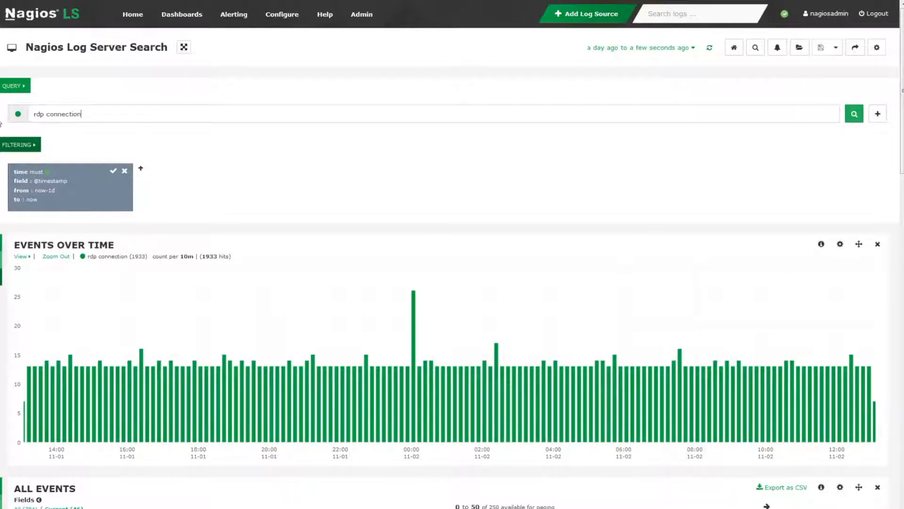
# Step: Insert the AND operator between the two terms and run the query rdp AND connection
pyautogui.press('Left')
pyautogui.press('Left')
pyautogui.press('Left')
pyautogui.press('Left')
pyautogui.press('Left')
pyautogui.press('Left')
pyautogui.press('Left')
pyautogui.write('AND')
pyautogui.press('Return')
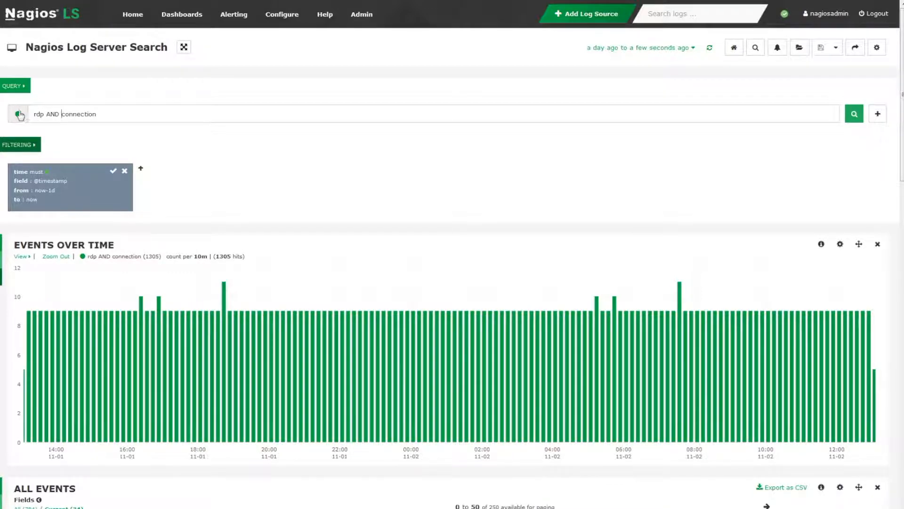
# Step: Read the help on lucene query syntax from the query's settings, and close both the help and the settings
pyautogui.click(18, 114)
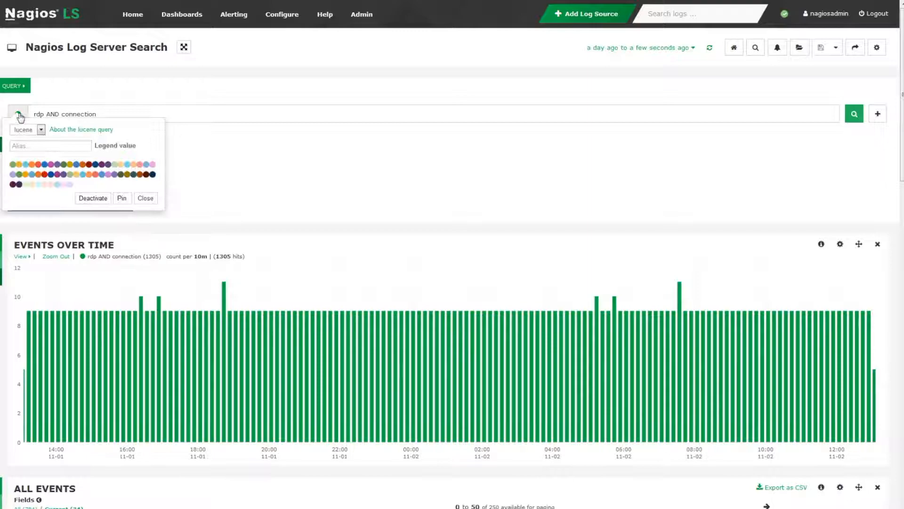
pyautogui.click(80, 130)
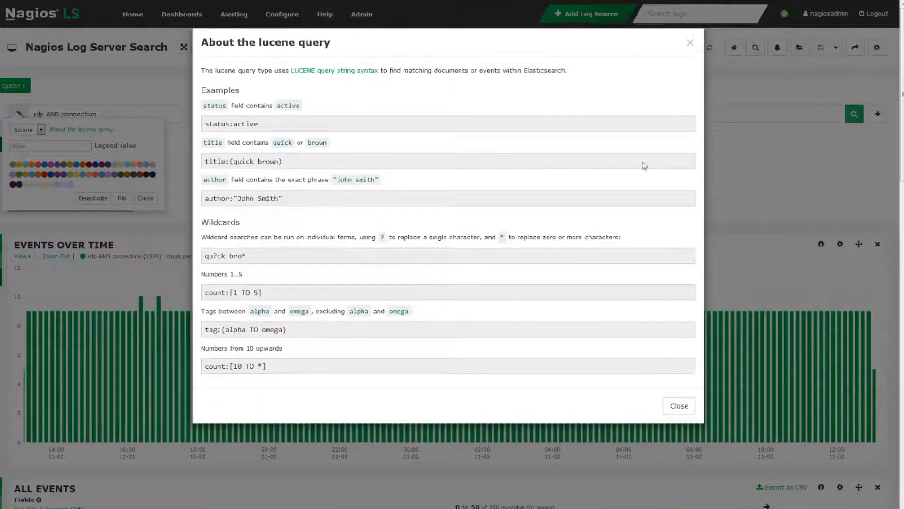
pyautogui.click(690, 43)
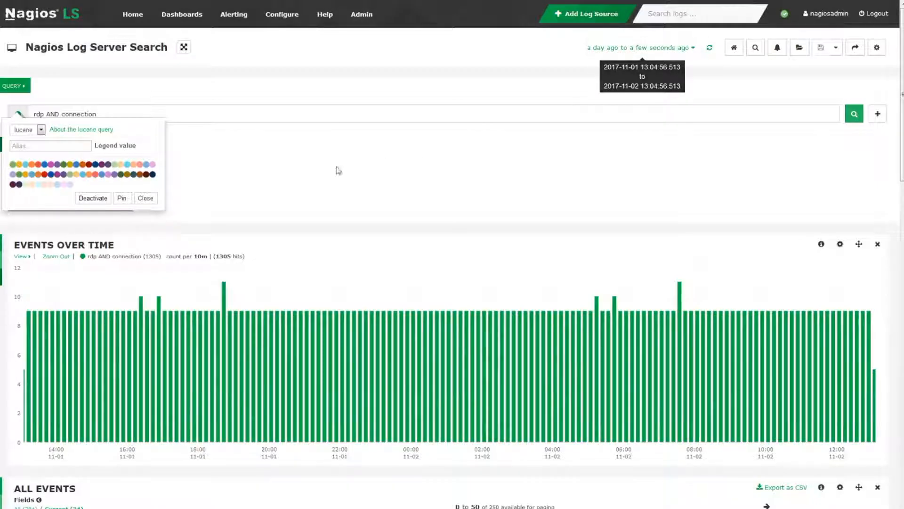
pyautogui.click(145, 197)
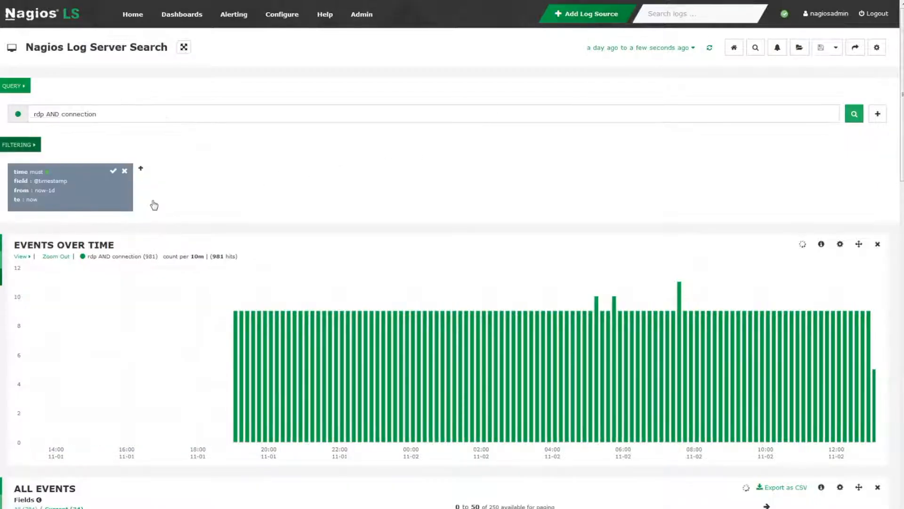
# Step: Add a second query for connection, shorten the first query to rdp and run both together
pyautogui.click(877, 114)
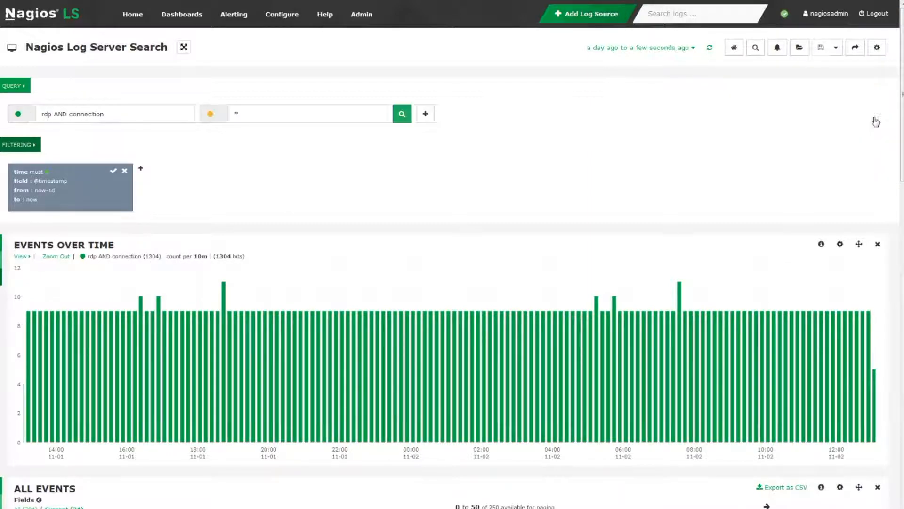
pyautogui.doubleClick(232, 115)
pyautogui.write('connection')
pyautogui.moveTo(53, 115); pyautogui.dragTo(152, 115)
pyautogui.press('BackSpace')
pyautogui.press('Return')
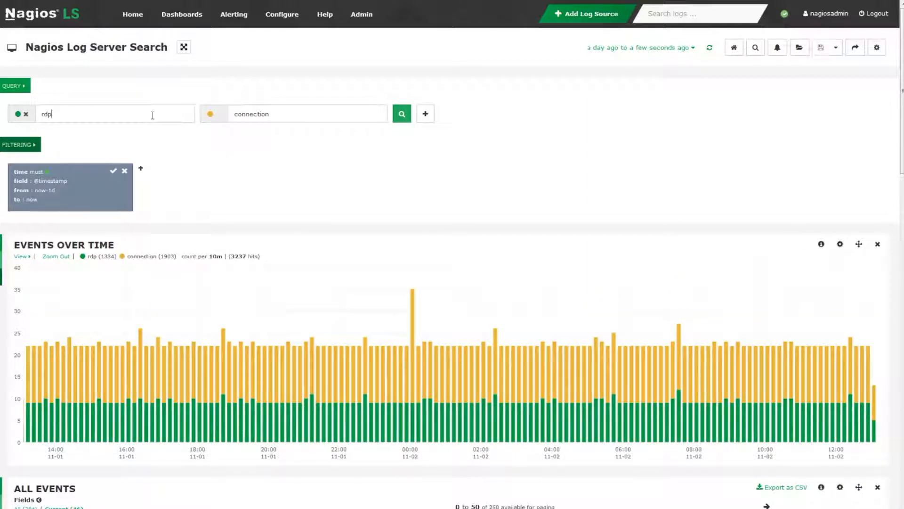
# Step: Change the chart colour of the connection query to orange-red and that of the rdp query to blue
pyautogui.click(210, 114)
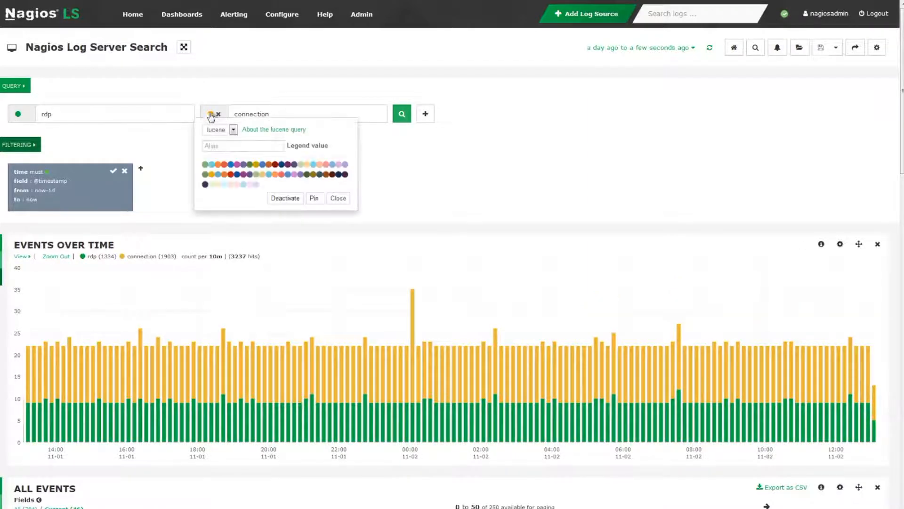
pyautogui.click(339, 199)
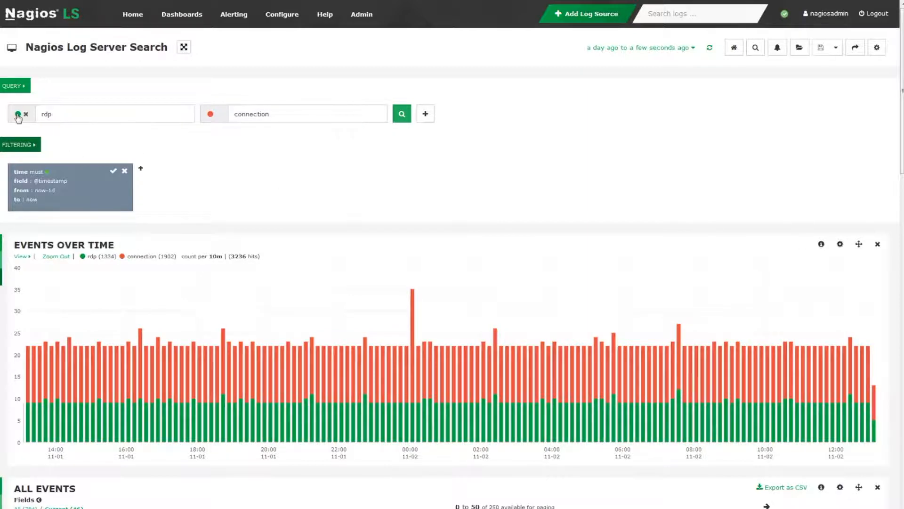
pyautogui.click(17, 115)
pyautogui.click(75, 164)
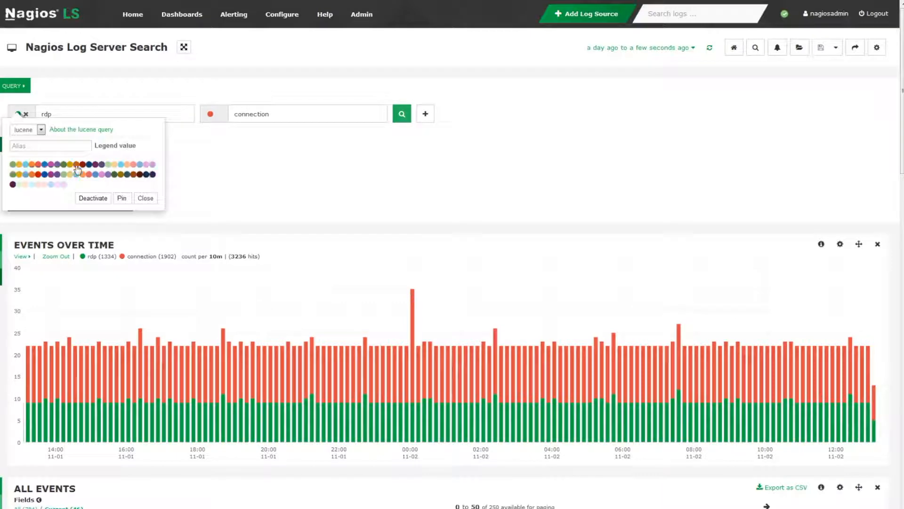
pyautogui.click(145, 198)
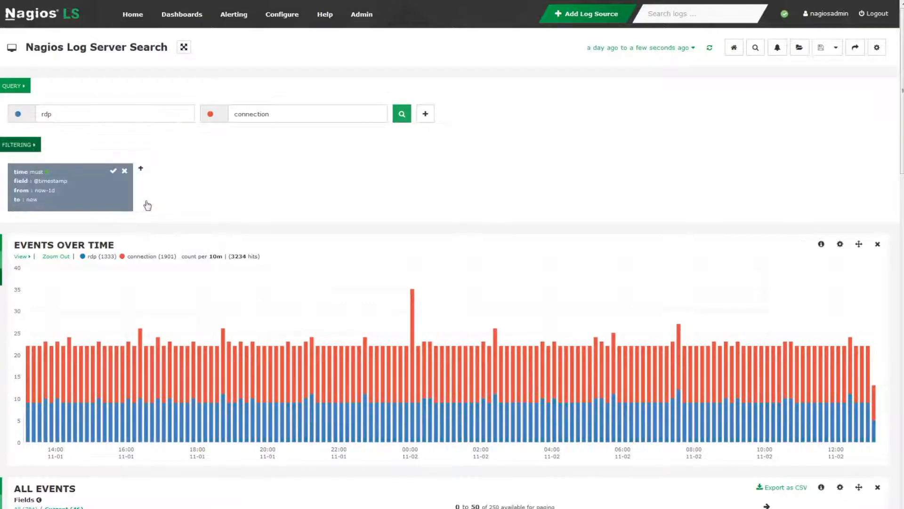
# Step: Clear and remove the connection query, keeping only the rdp query
pyautogui.moveTo(278, 113); pyautogui.dragTo(224, 121)
pyautogui.press('BackSpace')
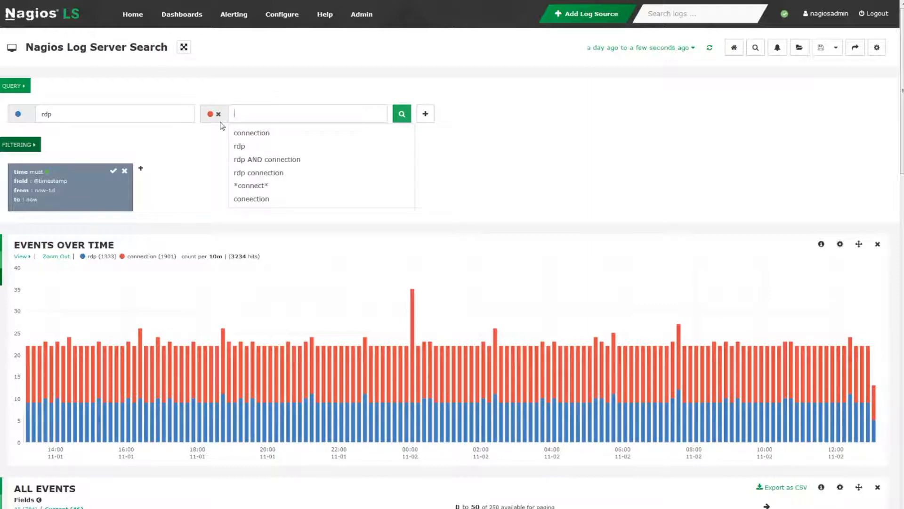
pyautogui.click(218, 114)
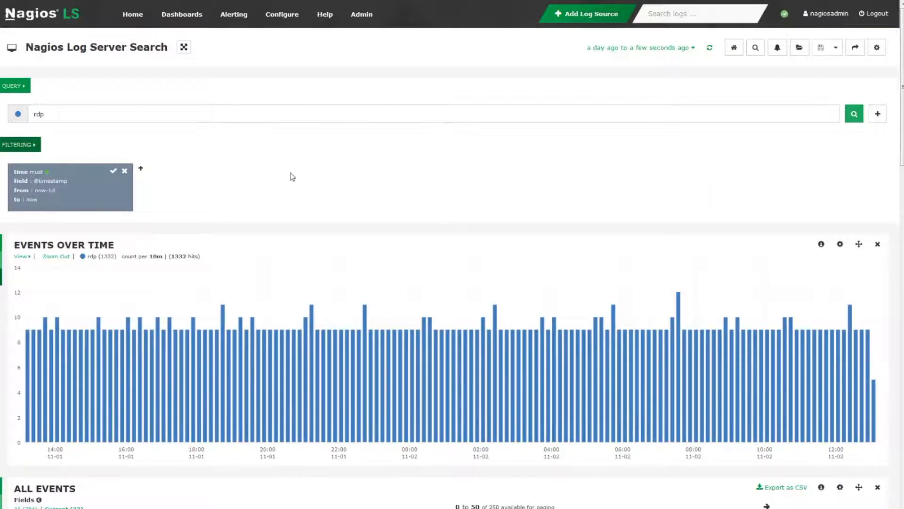
# Step: Expand the first event in the list to view its fields, and exclude its host value 192.168.5.15 from the results
pyautogui.scroll(-10, 306, 200)
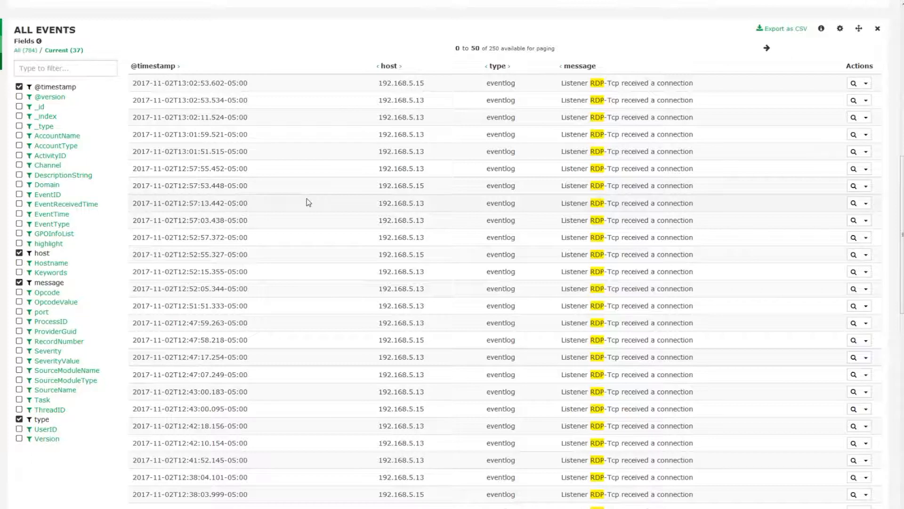
pyautogui.click(400, 88)
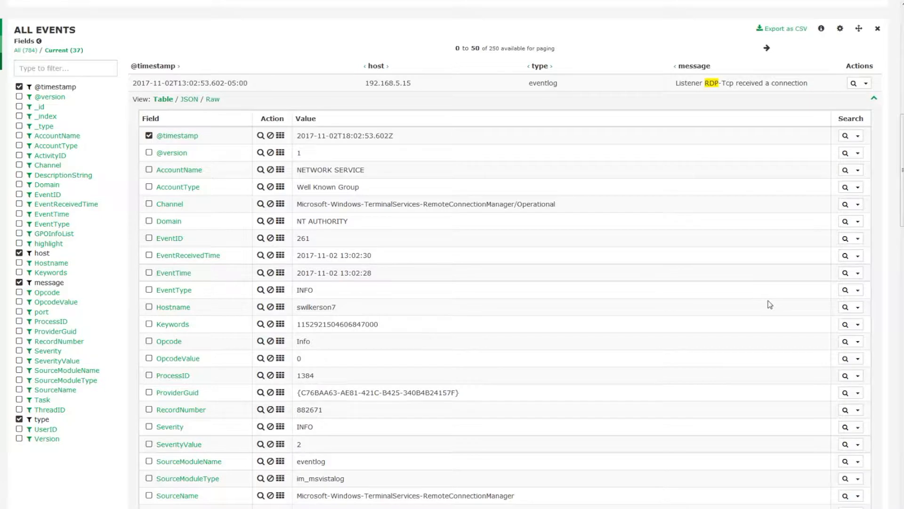
pyautogui.scroll(-1, 769, 303)
pyautogui.scroll(-4, 769, 303)
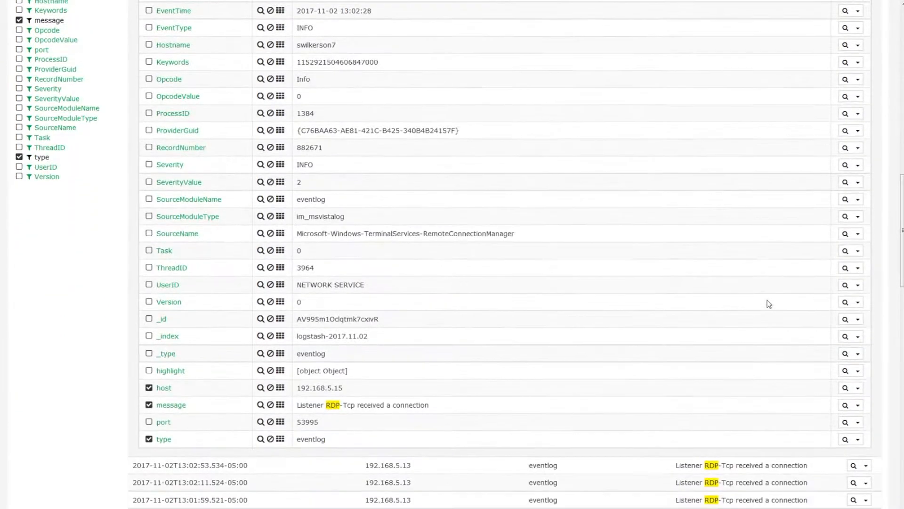
pyautogui.click(271, 389)
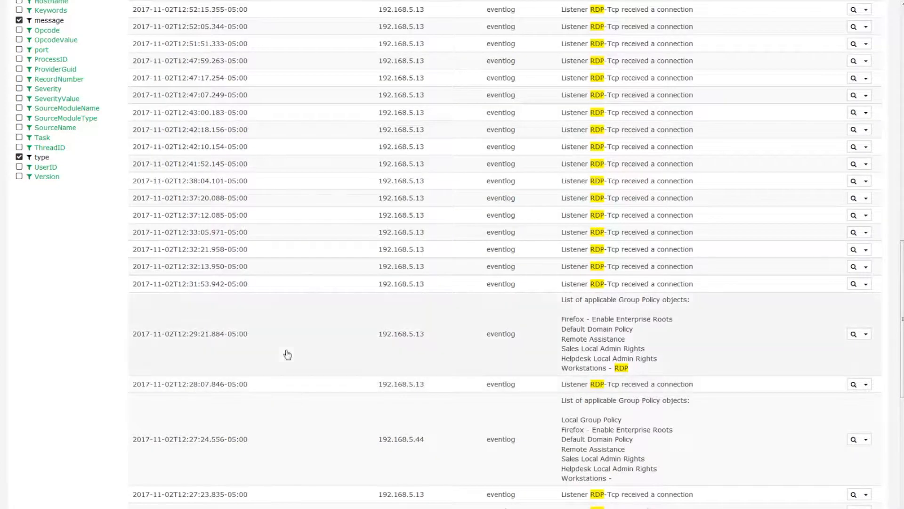
# Step: Switch the filter that excludes host 192.168.5.15 off and back on
pyautogui.scroll(10, 311, 264)
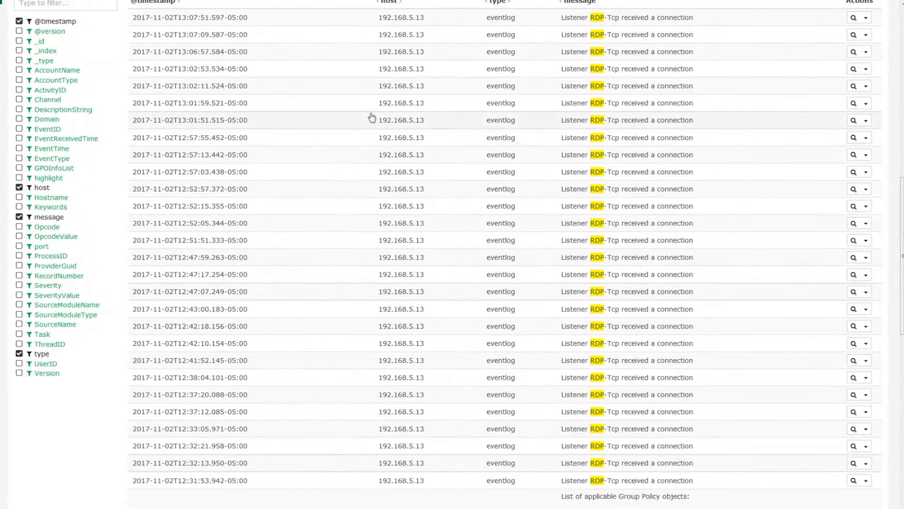
pyautogui.scroll(5, 365, 63)
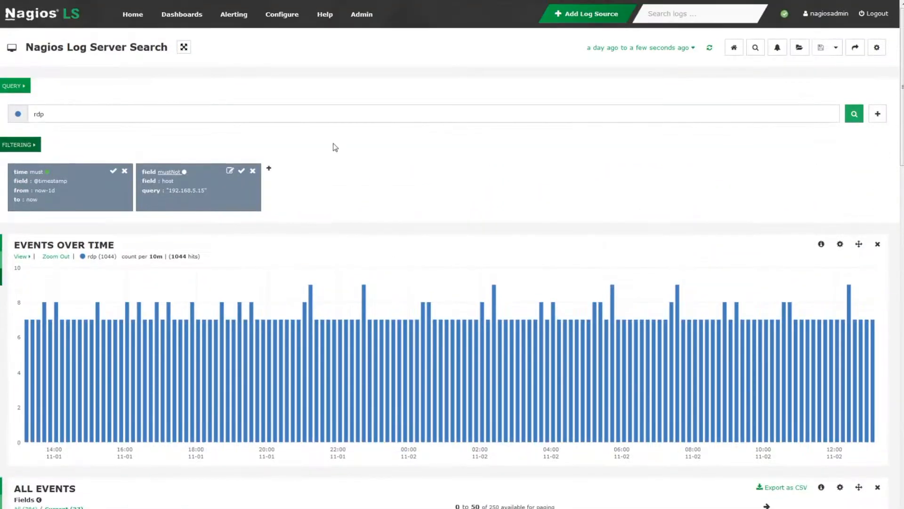
pyautogui.click(241, 171)
pyautogui.click(241, 171)
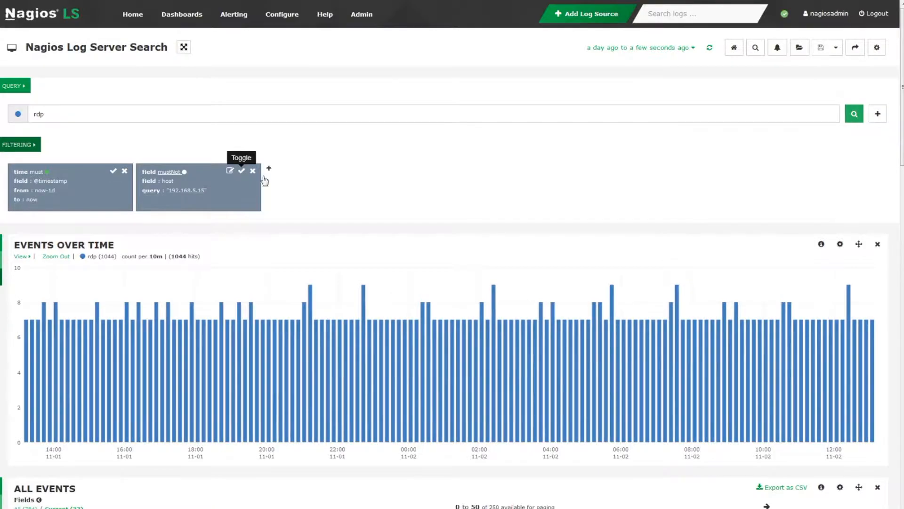
pyautogui.scroll(-5, 404, 175)
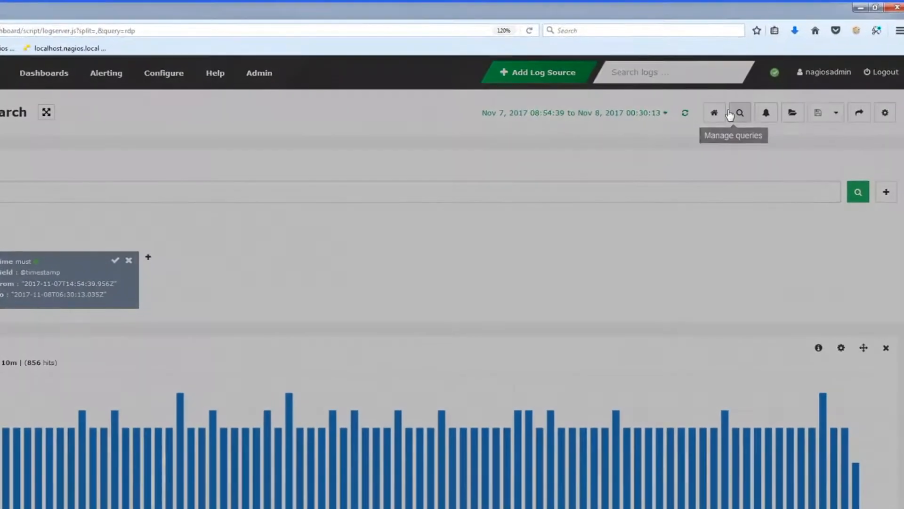
# Step: Save the current dashboard query as a global query named RDP query and close the query manager
pyautogui.click(730, 114)
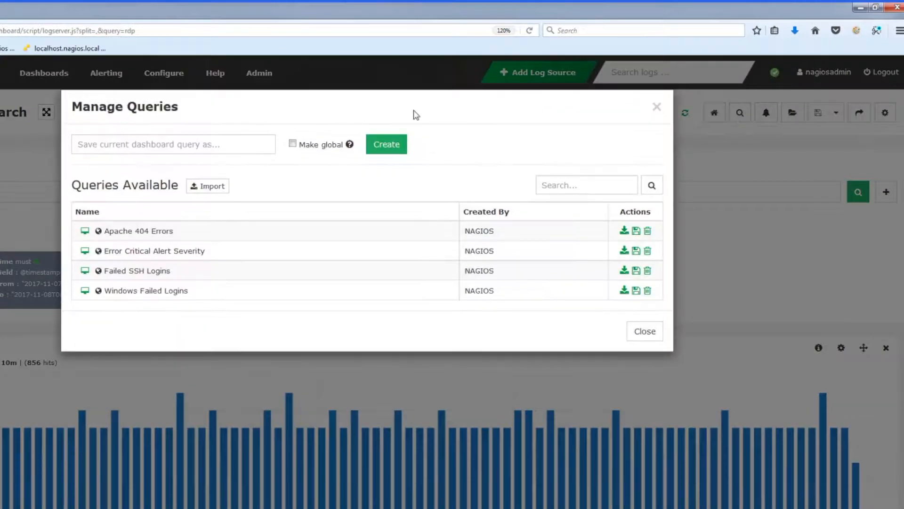
pyautogui.click(209, 142)
pyautogui.write('RDP query')
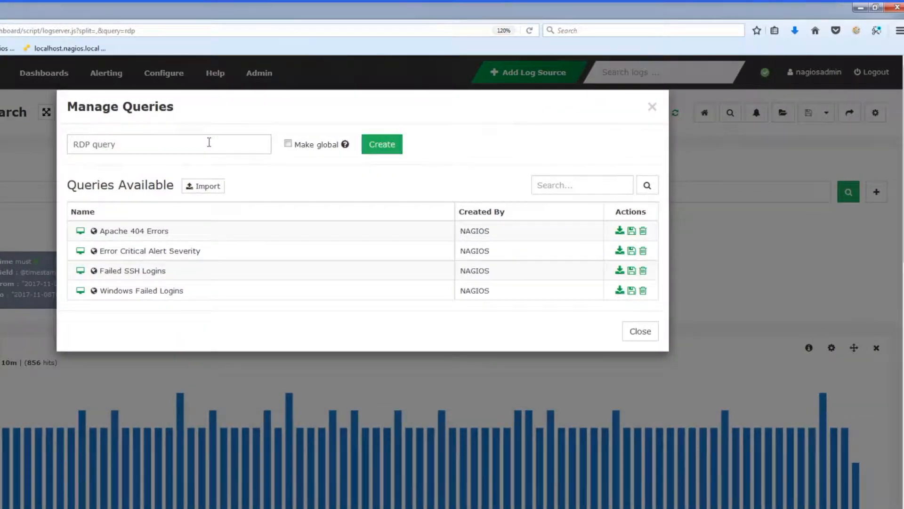
pyautogui.click(288, 144)
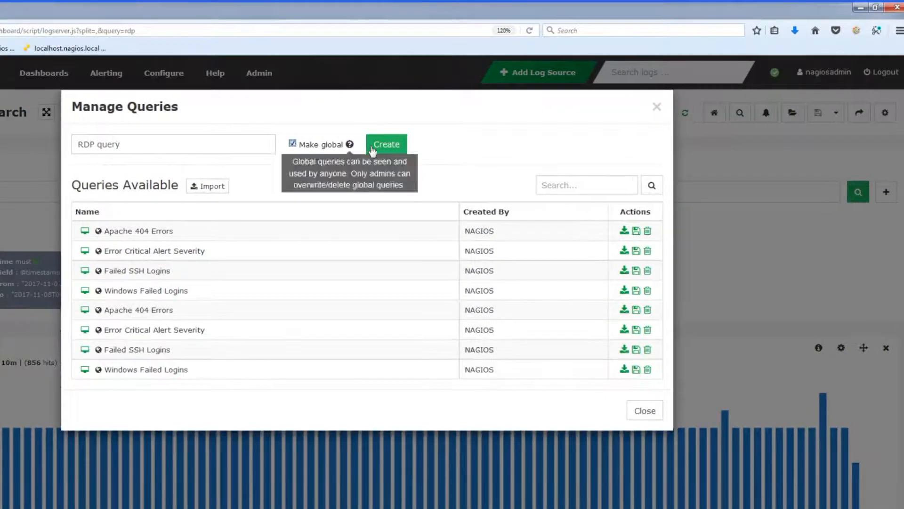
pyautogui.click(384, 146)
pyautogui.moveTo(109, 291); pyautogui.dragTo(143, 293)
pyautogui.click(642, 355)
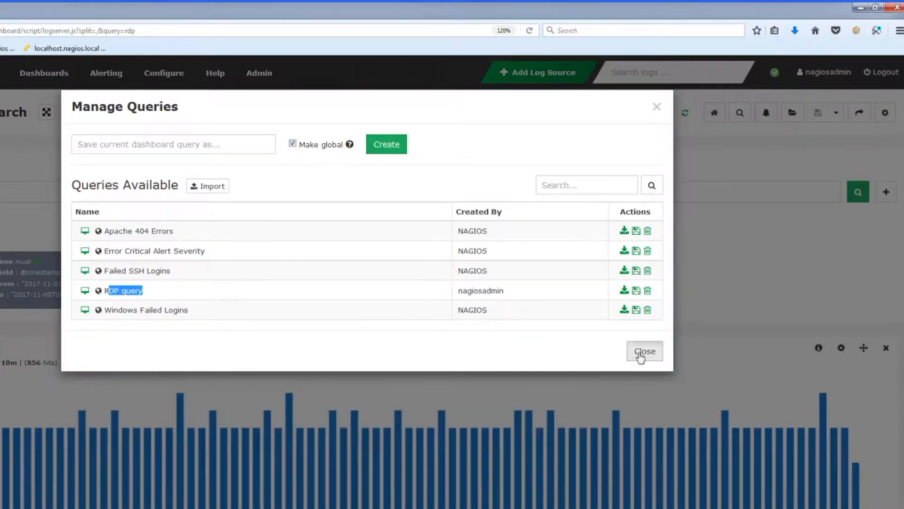
# Step: Open the form for creating an alert based on the current dashboard's queries and filters
pyautogui.click(755, 115)
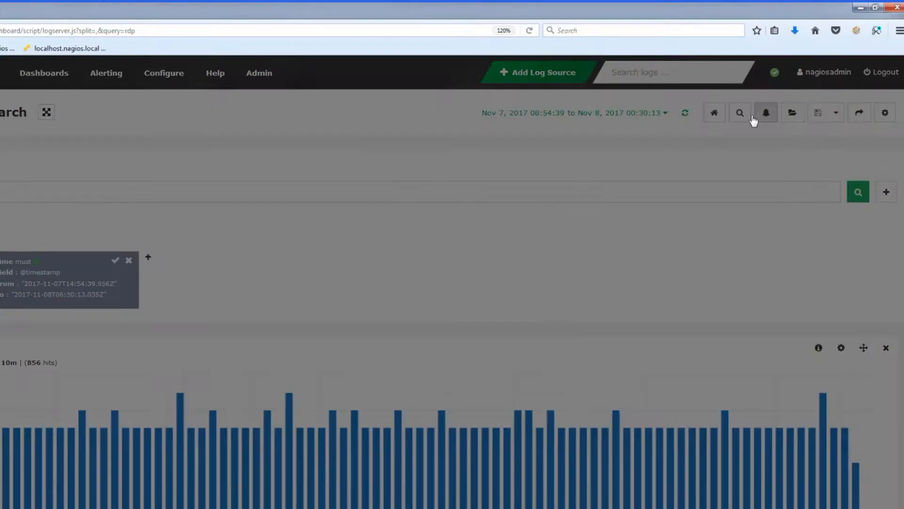
pyautogui.moveTo(173, 140); pyautogui.dragTo(467, 150)
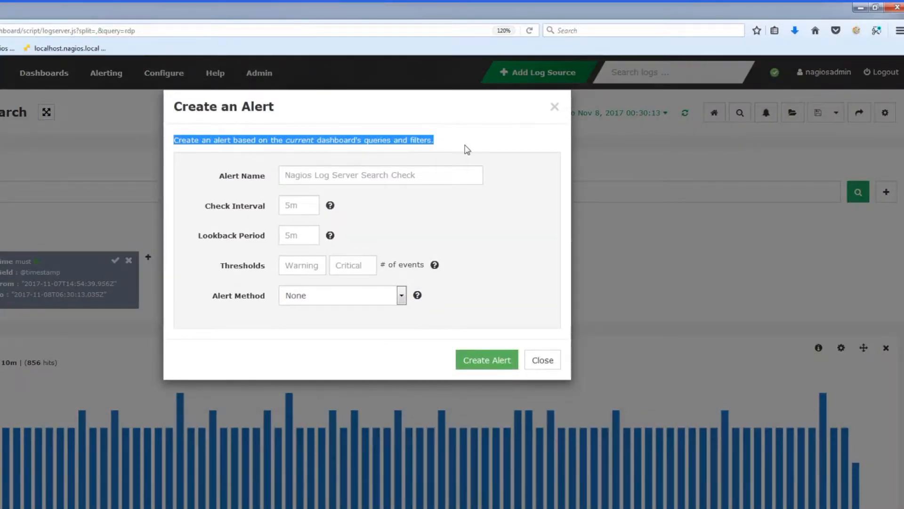